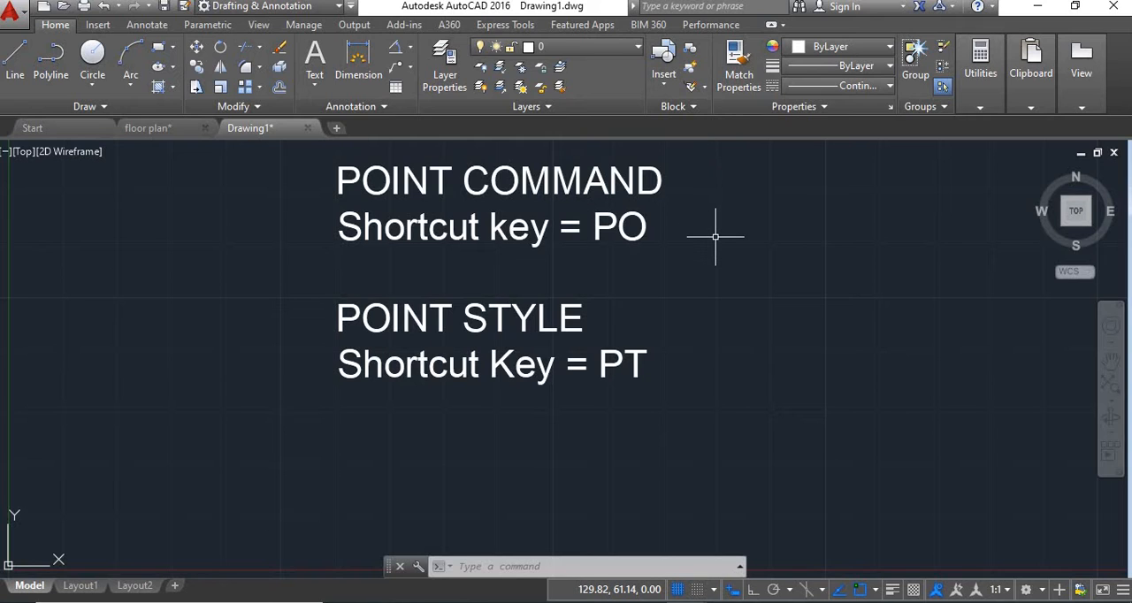
Place two single points in the empty area beside the POINT COMMAND notes, using the Point command once for each
{"action": "type", "text": "O"}
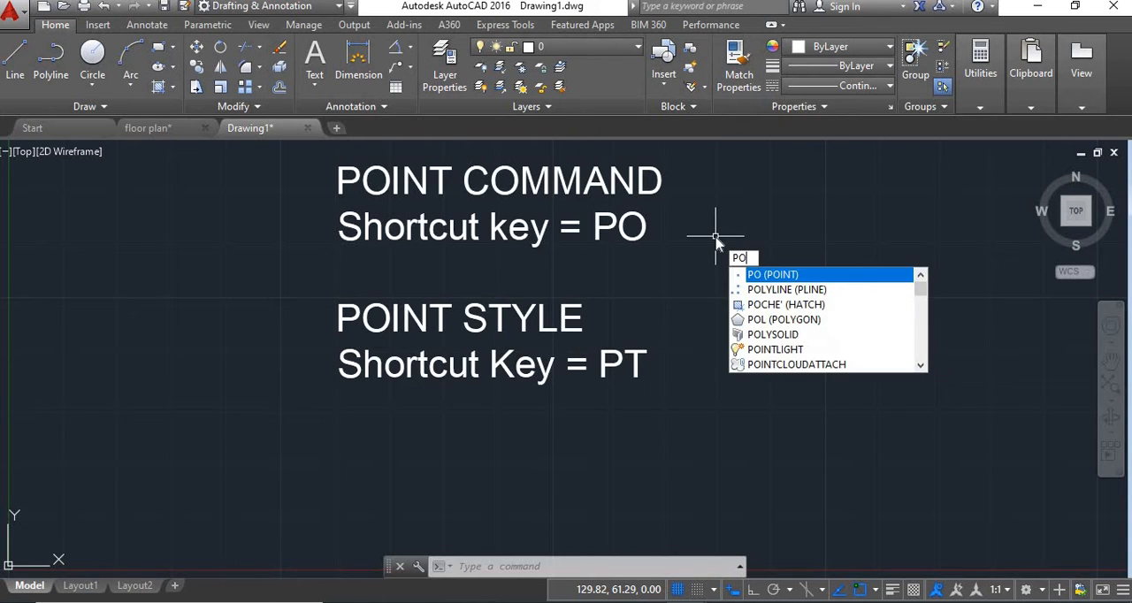
{"action": "key", "text": "Return"}
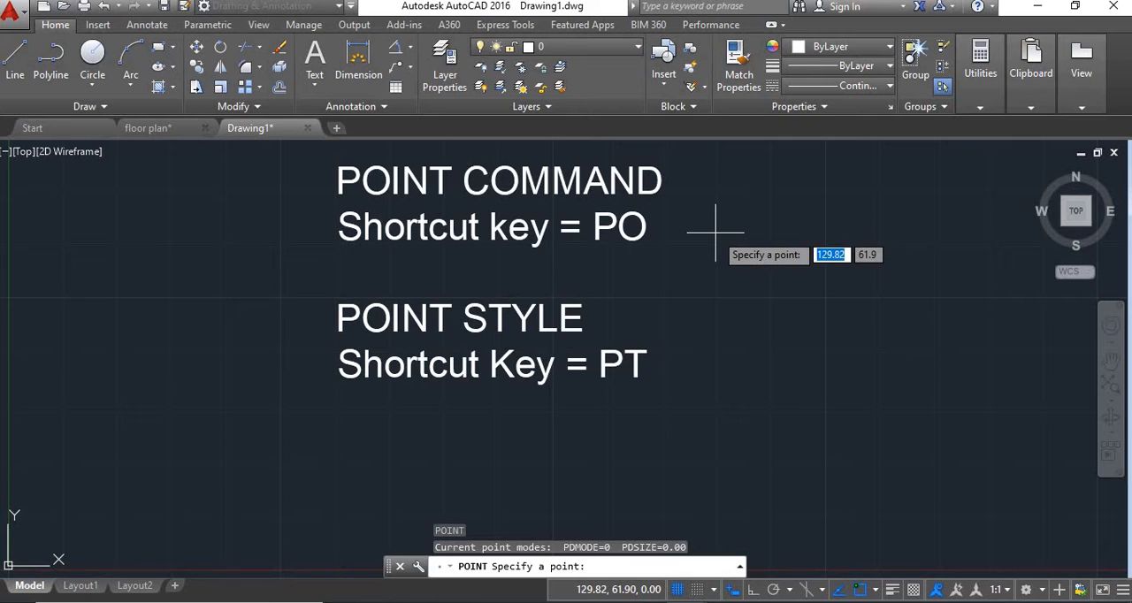
{"action": "left_click", "coordinate": [715, 232]}
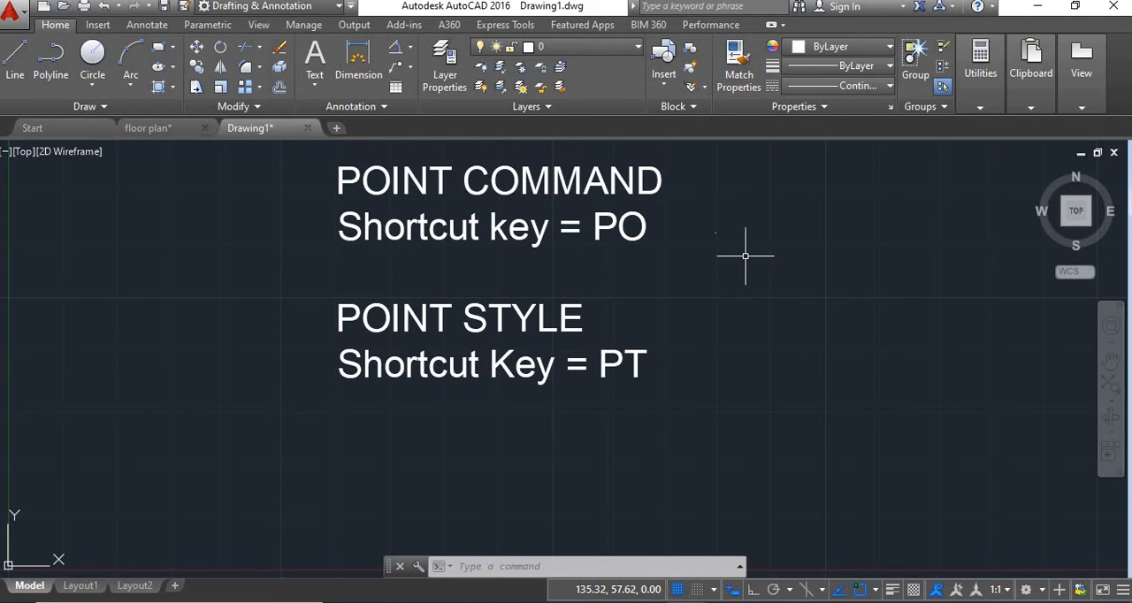
{"action": "type", "text": "P"}
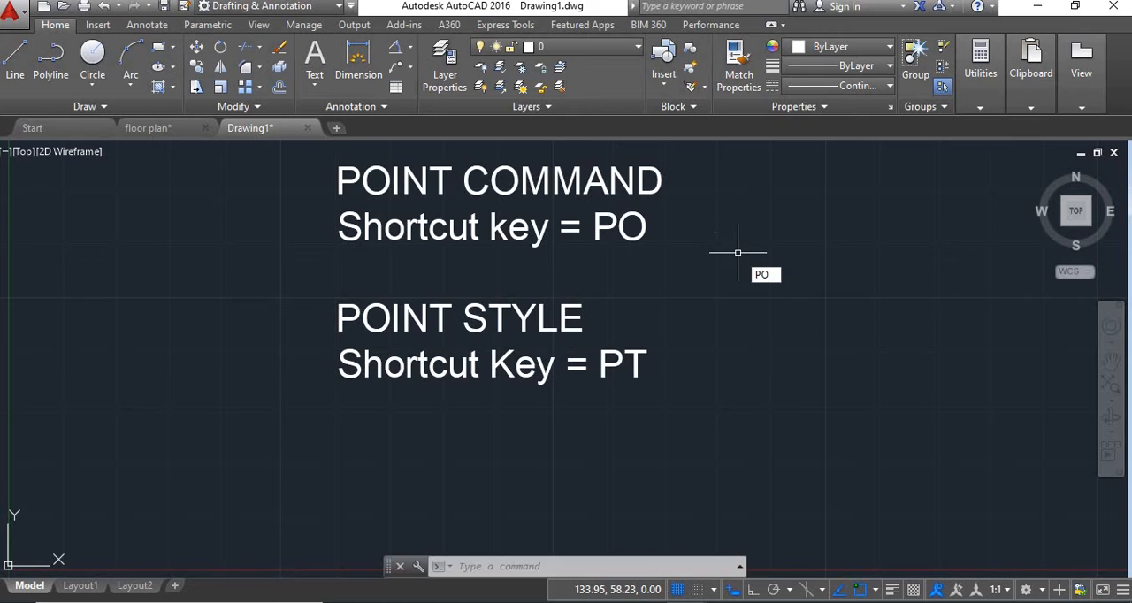
{"action": "type", "text": "O"}
{"action": "key", "text": "Return"}
{"action": "left_click", "coordinate": [733, 265]}
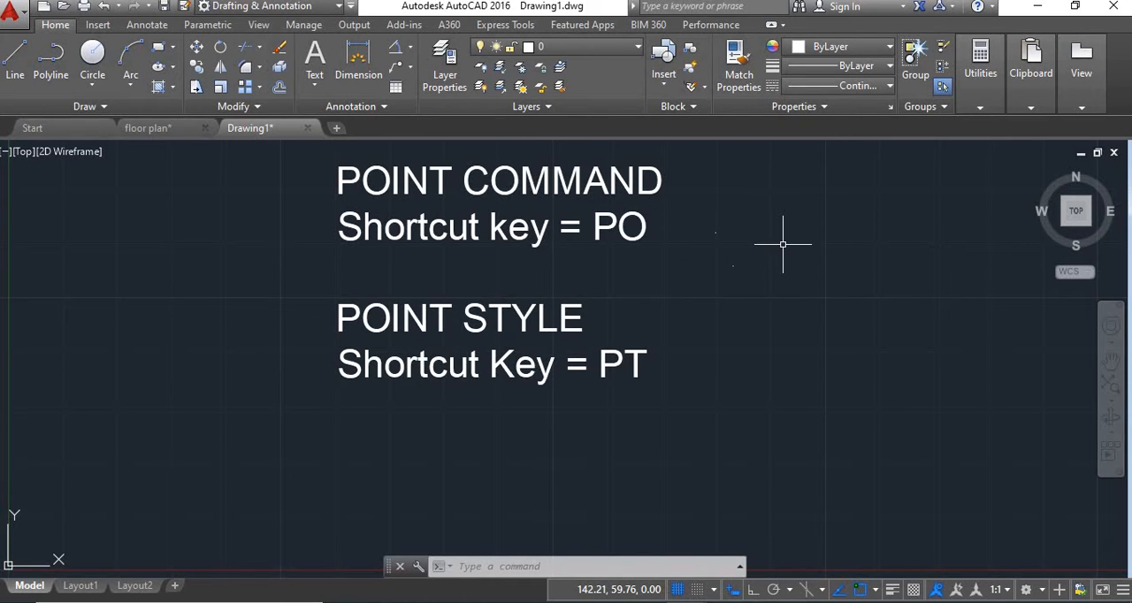
Scatter thirteen more points across the empty area beside the notes with the Multiple Points command
{"action": "left_click", "coordinate": [101, 107]}
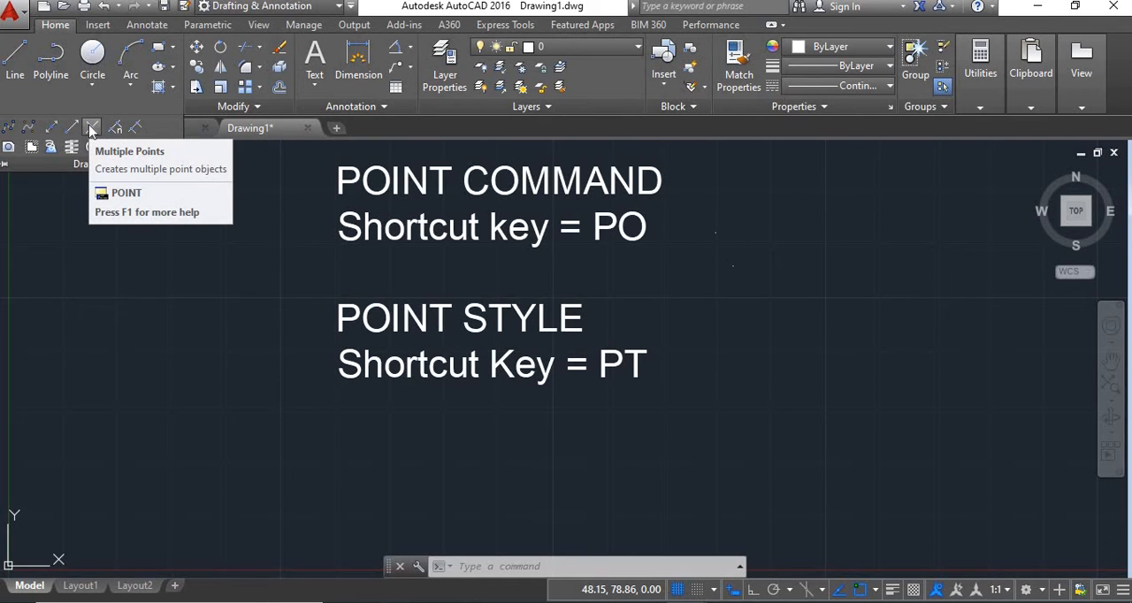
{"action": "left_click", "coordinate": [91, 129]}
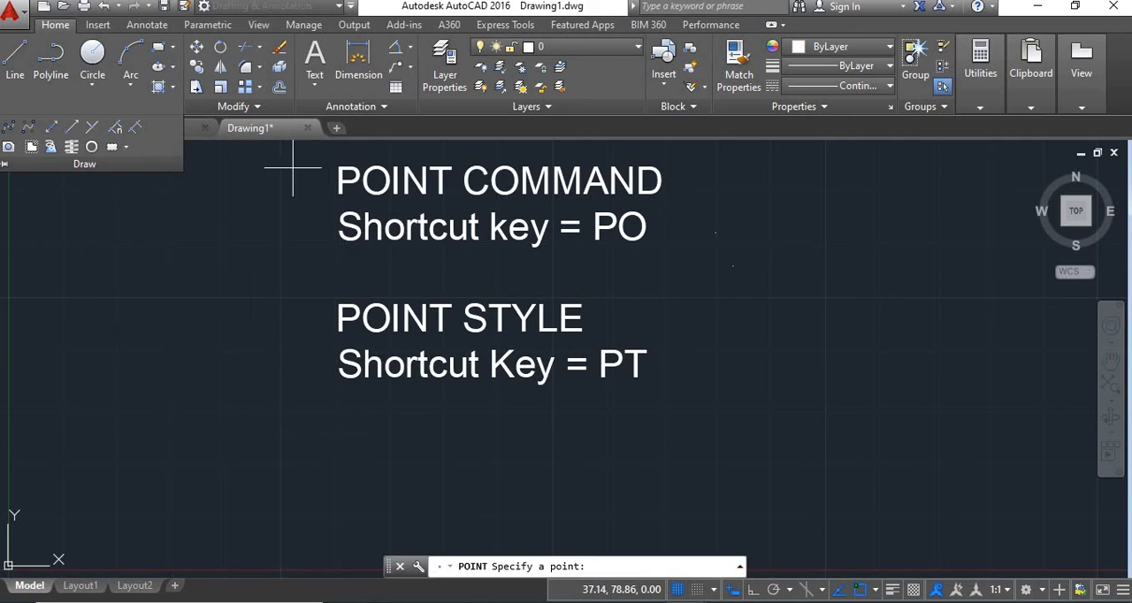
{"action": "left_click", "coordinate": [758, 217]}
{"action": "left_click", "coordinate": [791, 253]}
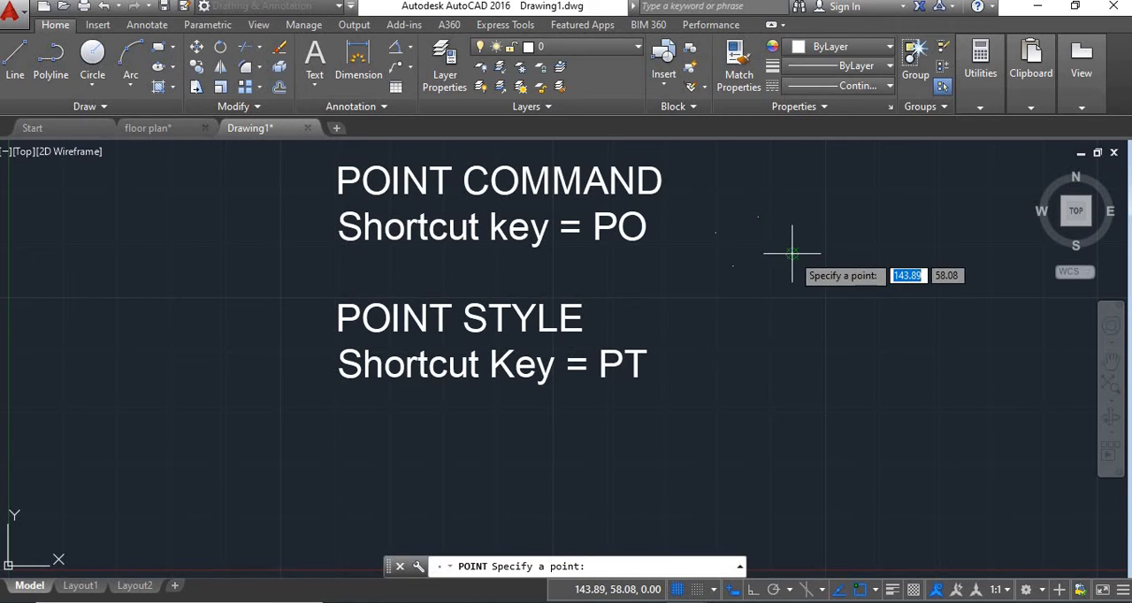
{"action": "left_click", "coordinate": [768, 305]}
{"action": "left_click", "coordinate": [865, 345]}
{"action": "left_click", "coordinate": [862, 289]}
{"action": "left_click", "coordinate": [789, 349]}
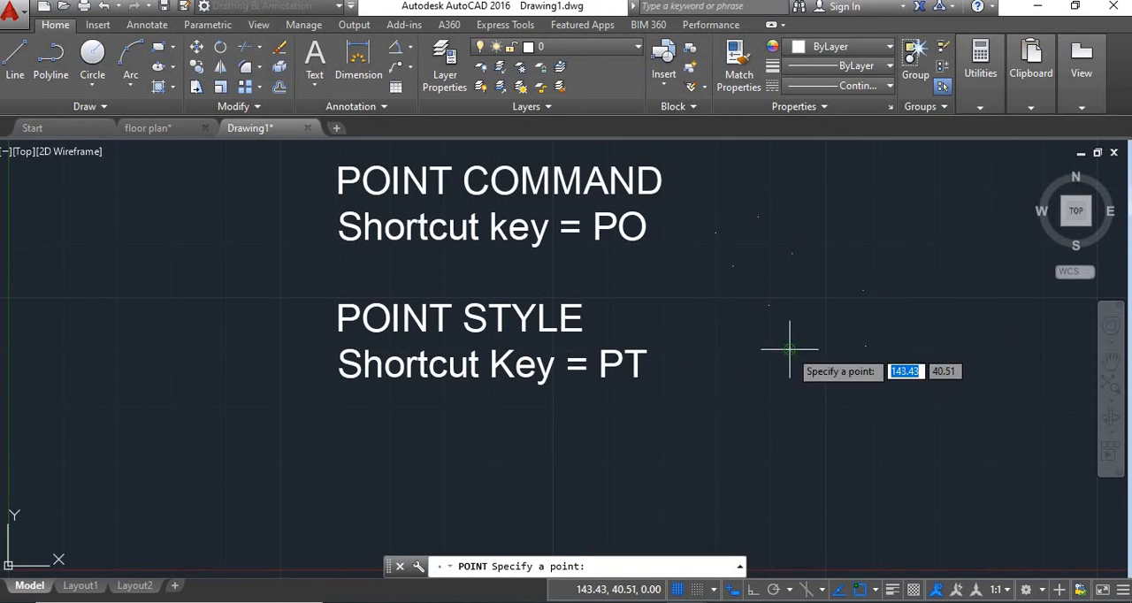
{"action": "left_click", "coordinate": [703, 401]}
{"action": "left_click", "coordinate": [825, 434]}
{"action": "left_click", "coordinate": [874, 392]}
{"action": "left_click", "coordinate": [793, 395]}
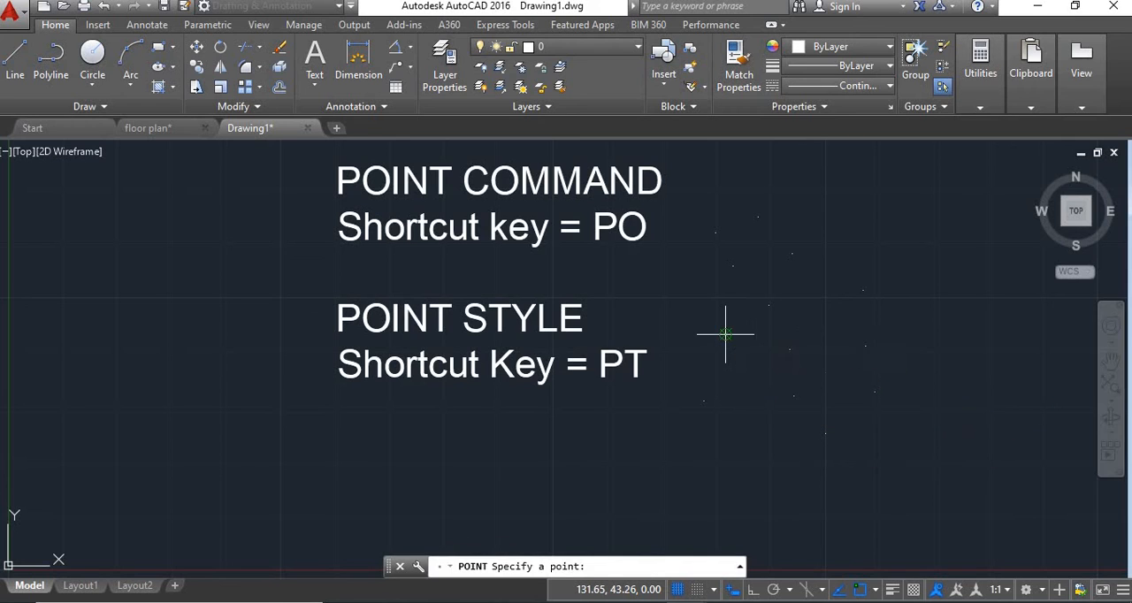
{"action": "left_click", "coordinate": [725, 334]}
{"action": "left_click", "coordinate": [851, 211]}
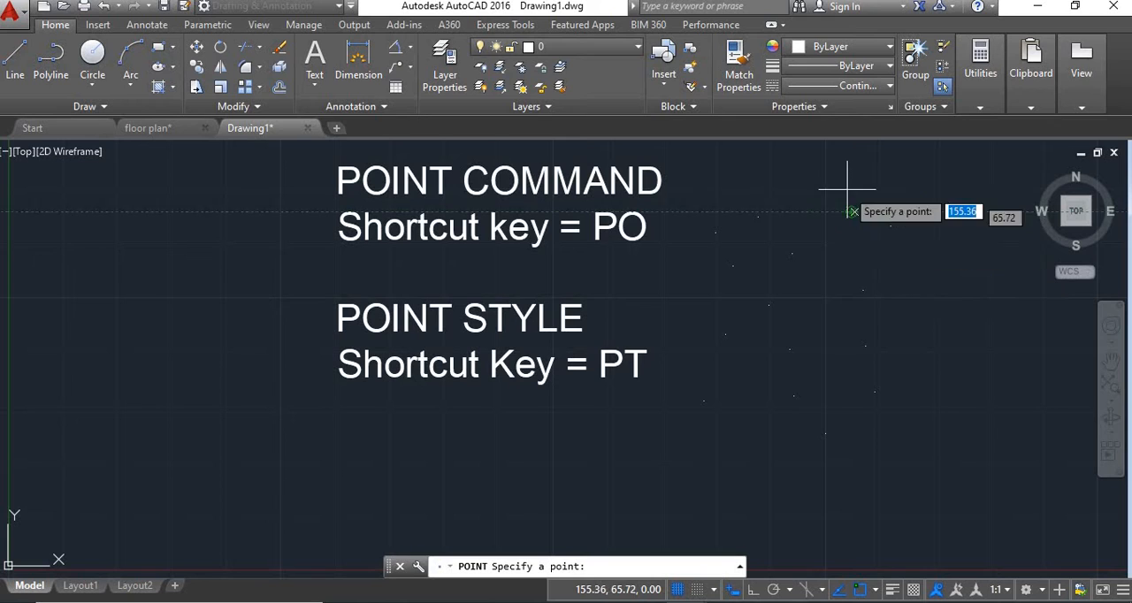
{"action": "key", "text": "Return"}
{"action": "key", "text": "Escape"}
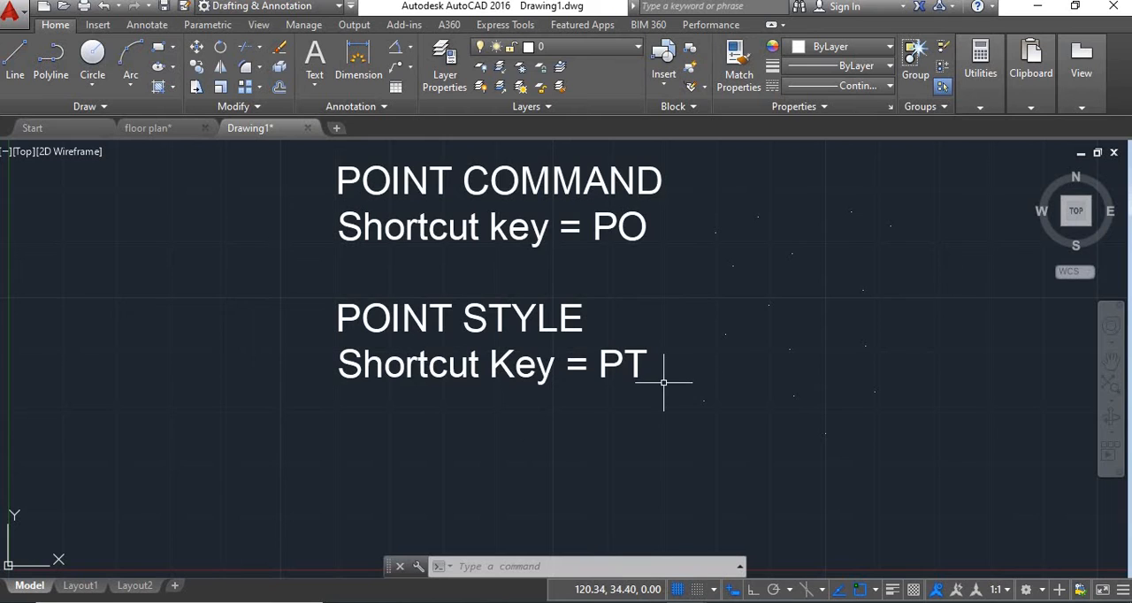
Change the point style to the circle with a cross through it
{"action": "left_click", "coordinate": [991, 104]}
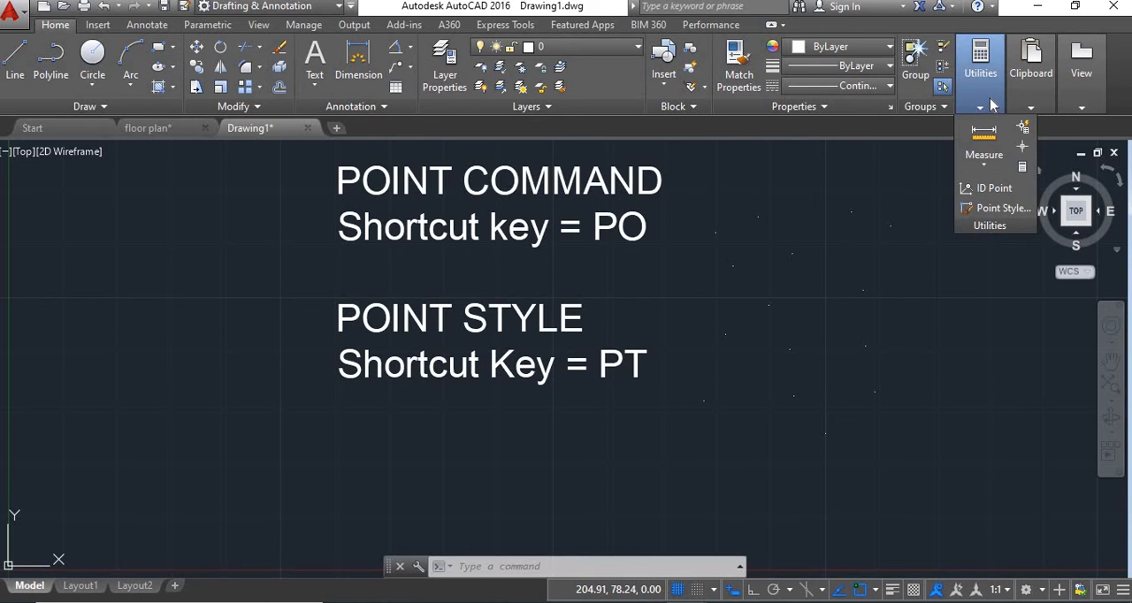
{"action": "left_click", "coordinate": [990, 212]}
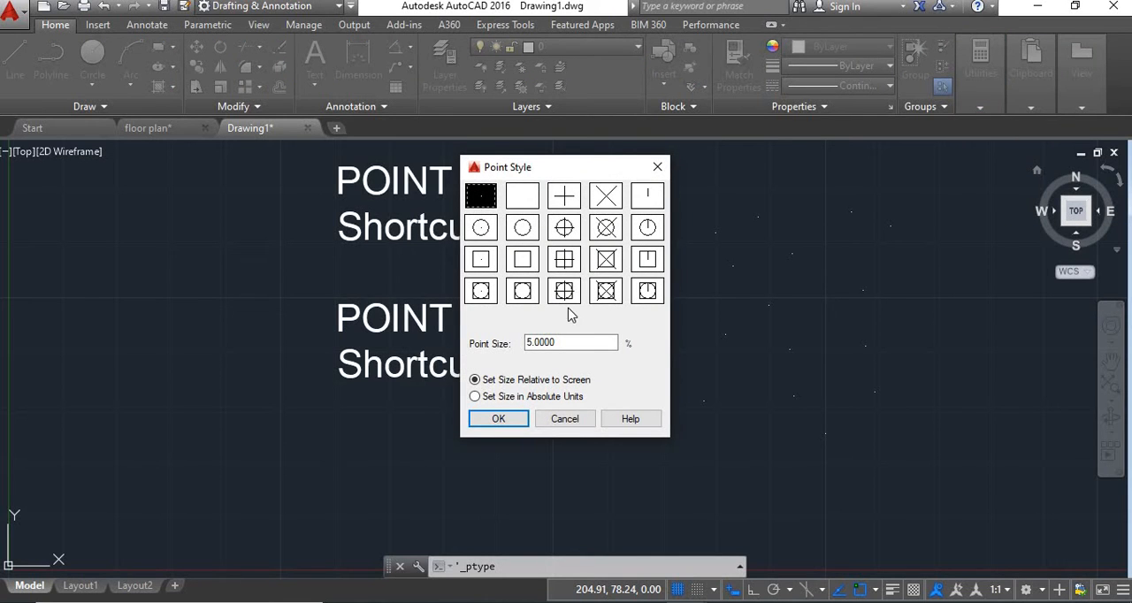
{"action": "left_click", "coordinate": [566, 230]}
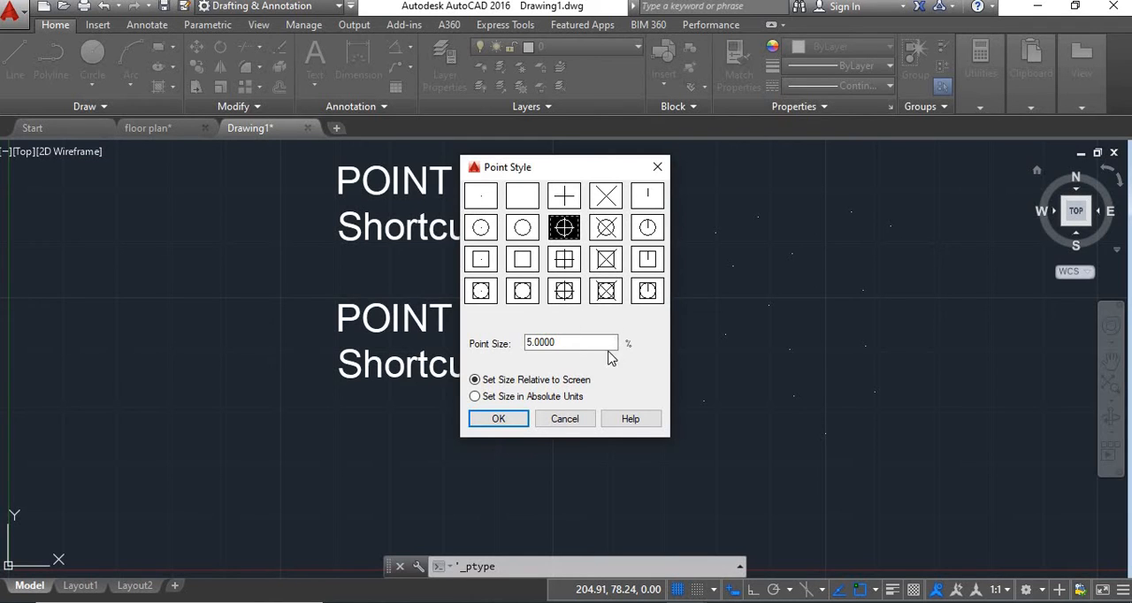
{"action": "left_click", "coordinate": [499, 419]}
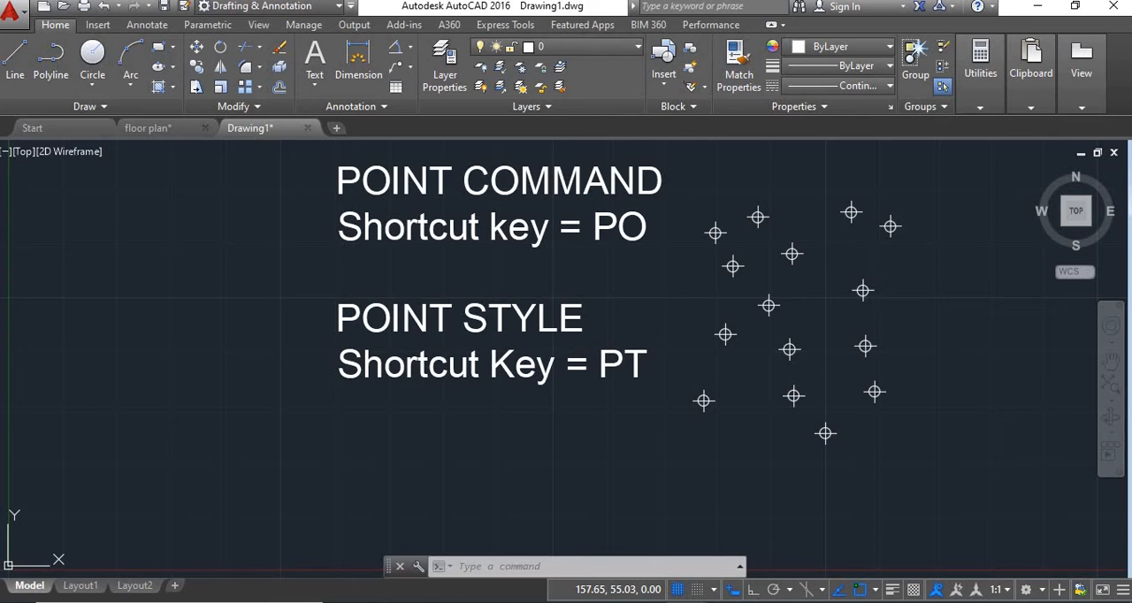
Draw a four-segment line chain snapped to five of the upper point markers
{"action": "type", "text": "l"}
{"action": "key", "text": "Return"}
{"action": "left_click", "coordinate": [863, 290]}
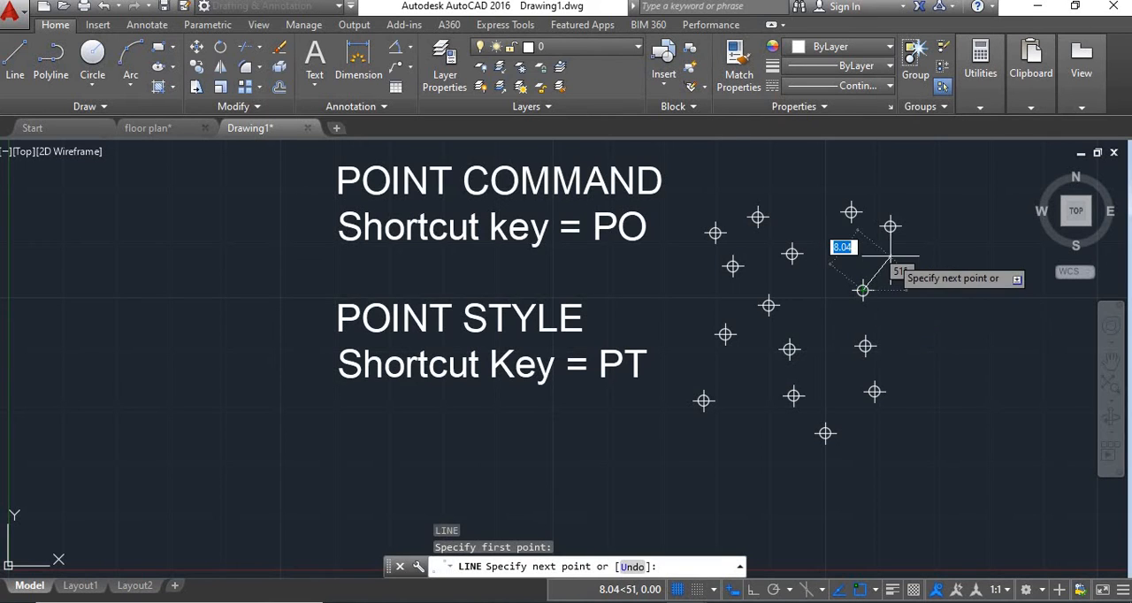
{"action": "left_click", "coordinate": [890, 227]}
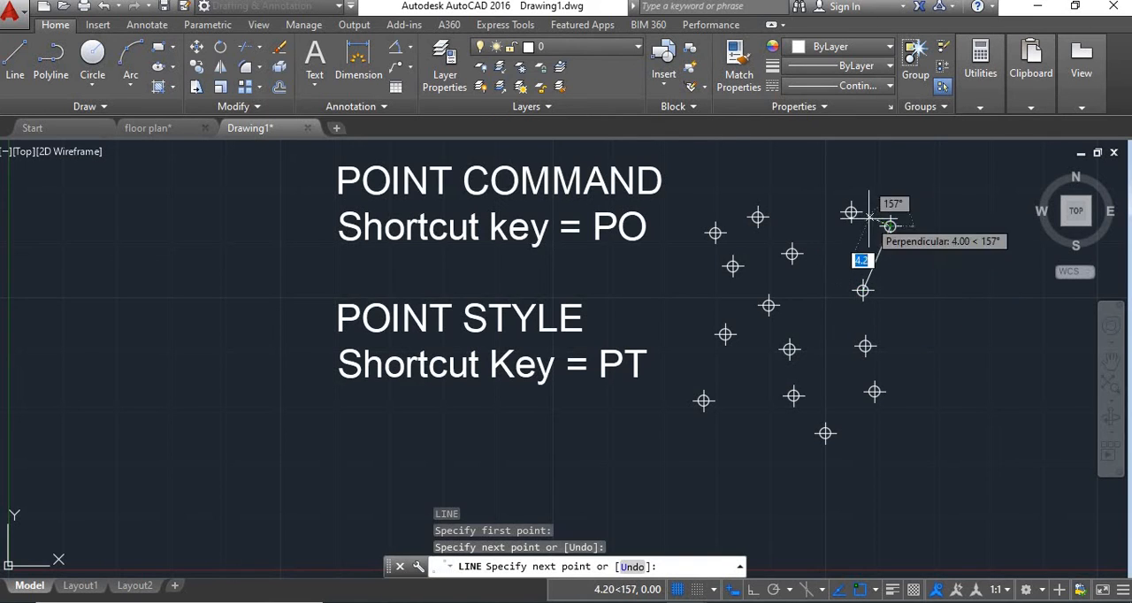
{"action": "left_click", "coordinate": [851, 212]}
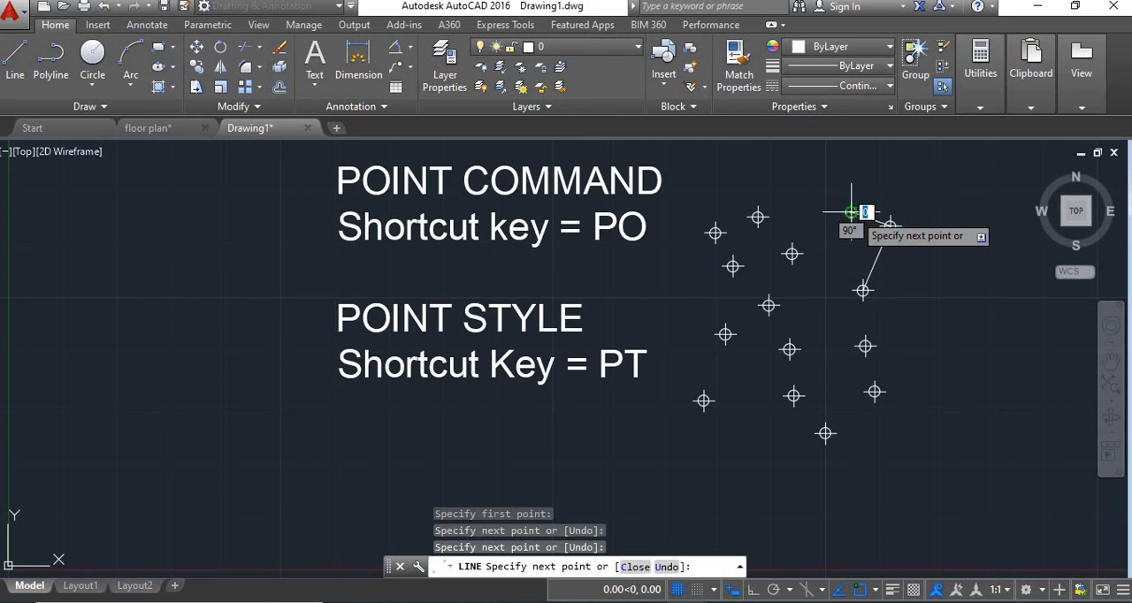
{"action": "left_click", "coordinate": [791, 255]}
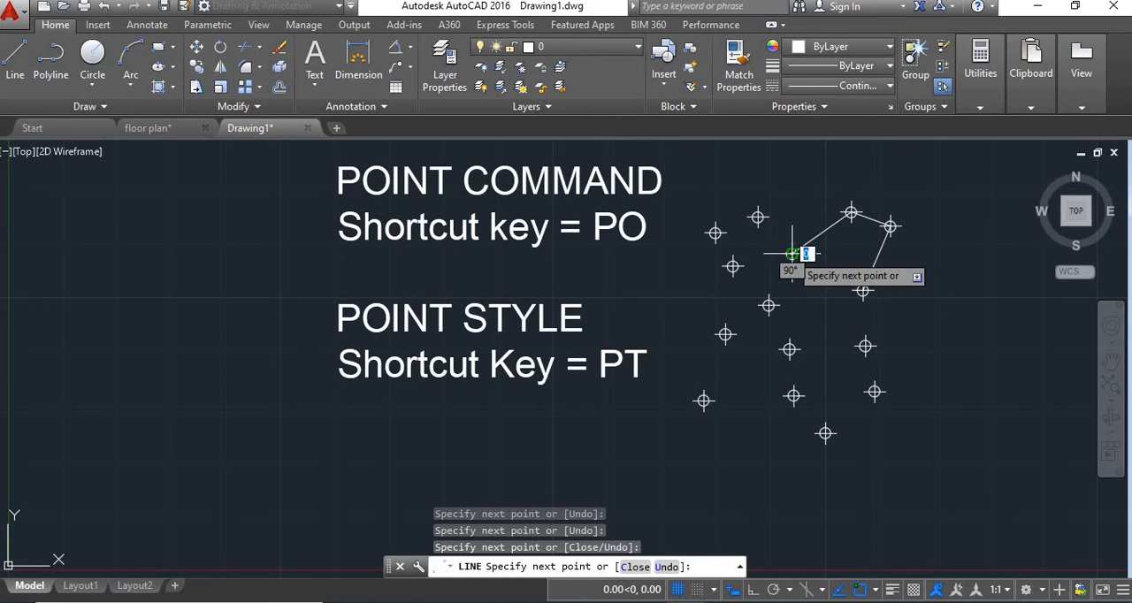
{"action": "left_click", "coordinate": [768, 305]}
{"action": "key", "text": "Escape"}
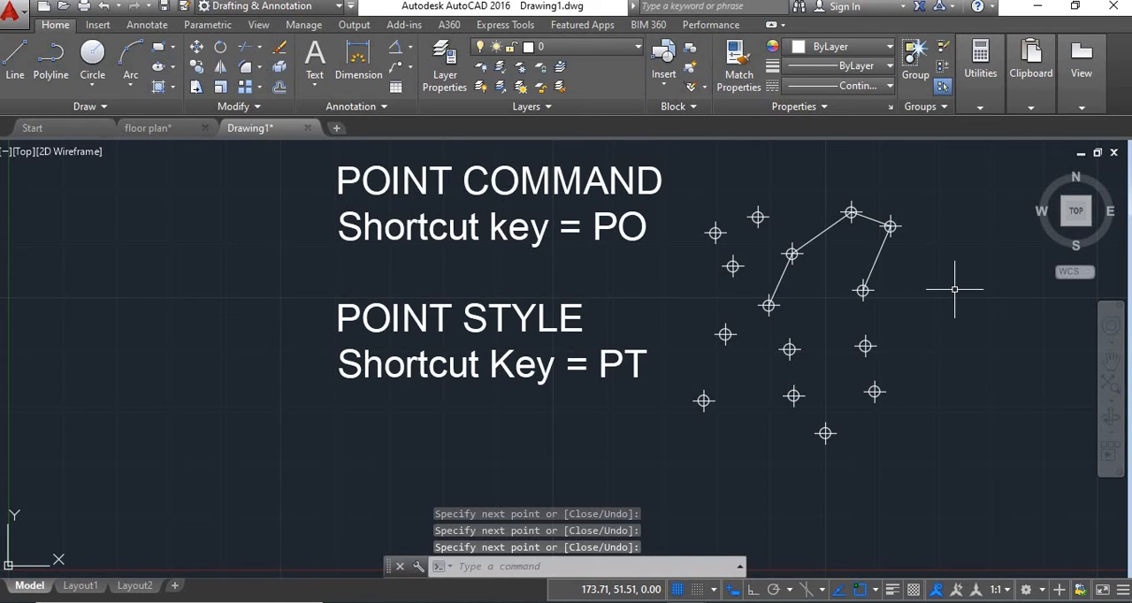
Set the point size to 10% relative to the screen in the Point Style settings
{"action": "type", "text": "P"}
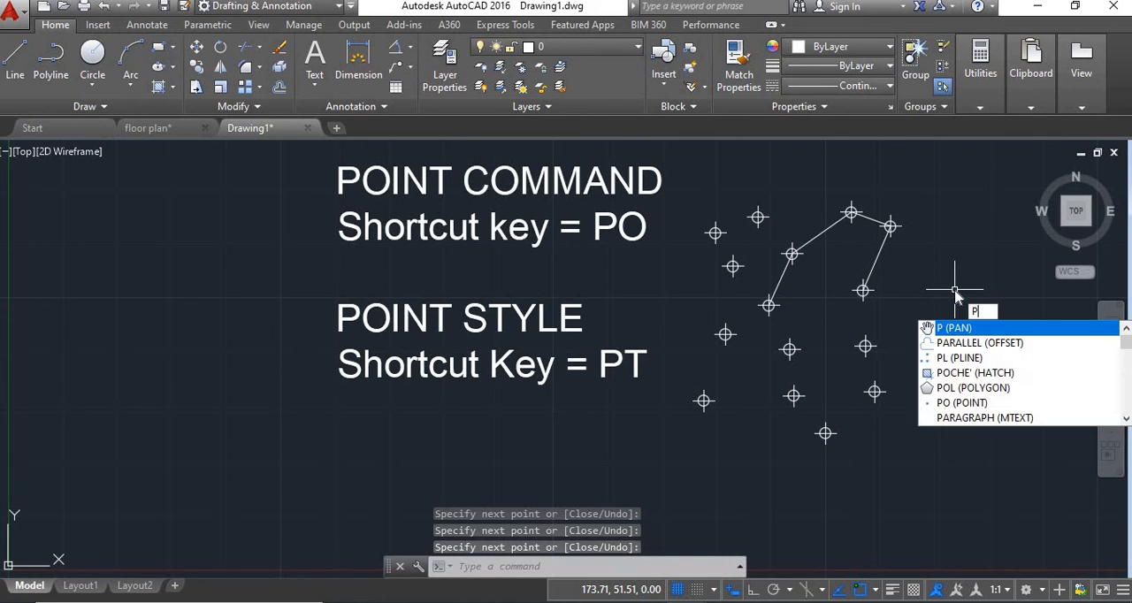
{"action": "type", "text": "T"}
{"action": "key", "text": "Return"}
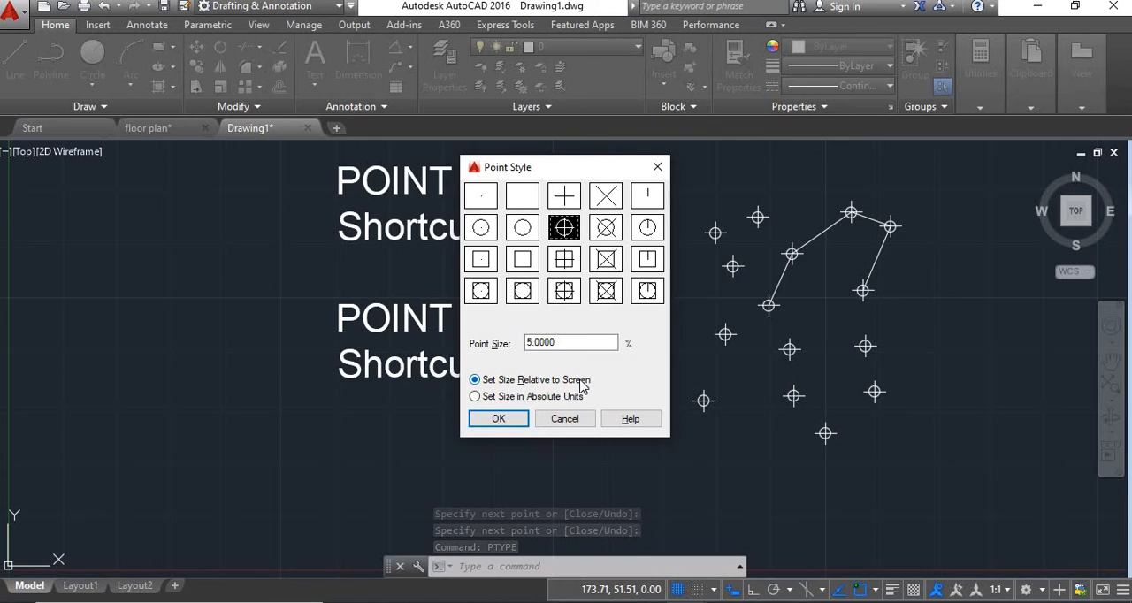
{"action": "left_click", "coordinate": [554, 343]}
{"action": "left_click", "coordinate": [562, 342]}
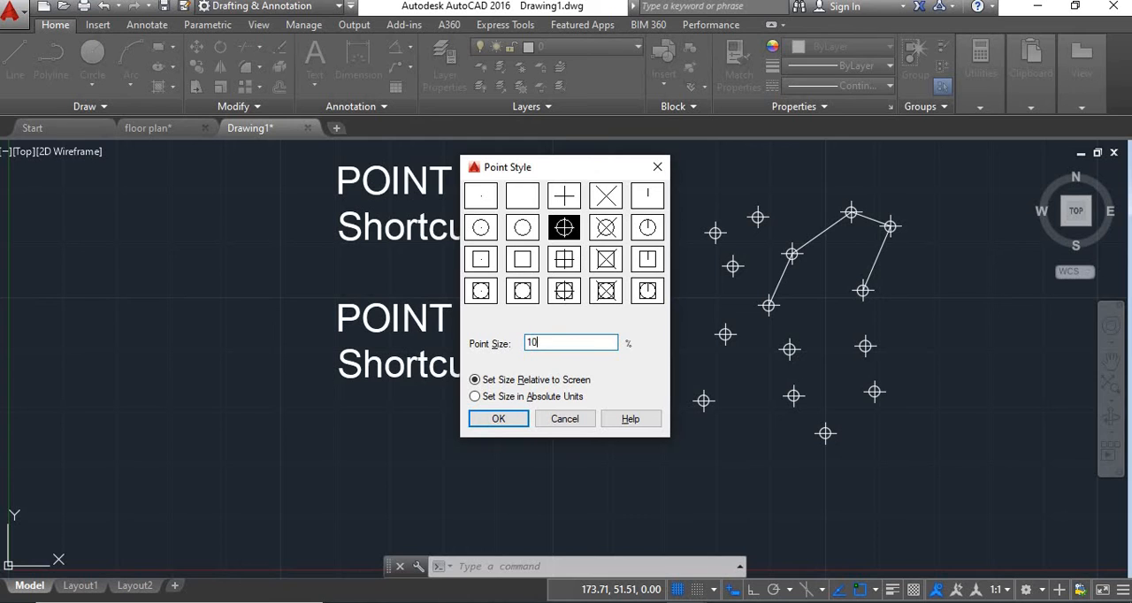
{"action": "key", "text": "Return"}
{"action": "key", "text": "ctrl+z"}
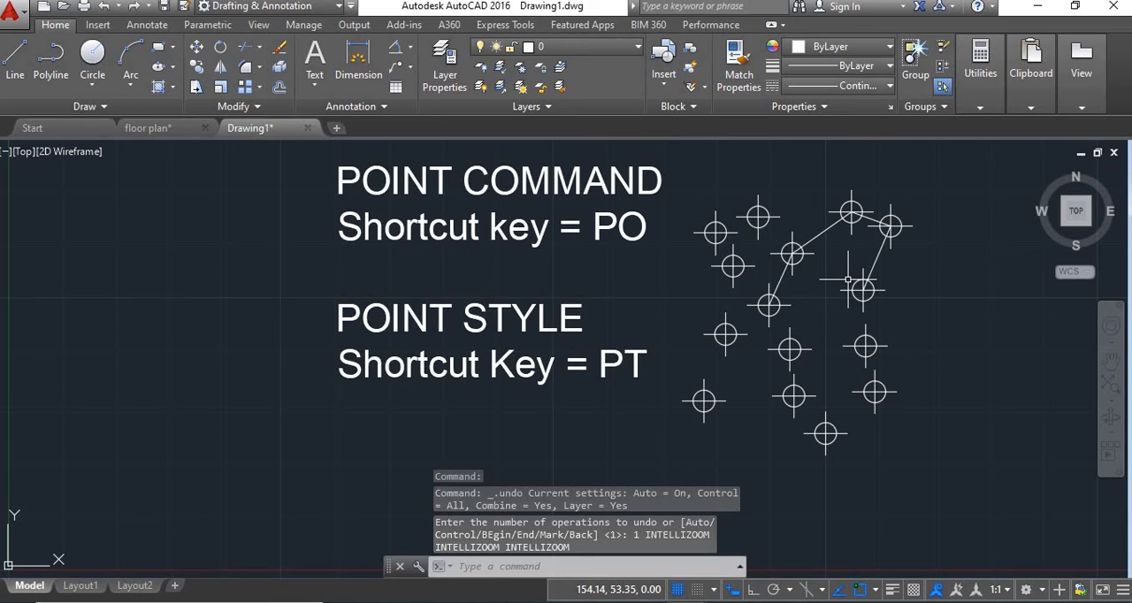
Switch the point size to absolute units, with a size of 10 units
{"action": "scroll", "coordinate": [847, 280], "scroll_direction": "down", "scroll_amount": 3}
{"action": "middle_click_drag", "start_coordinate": [884, 303], "coordinate": [884, 308]}
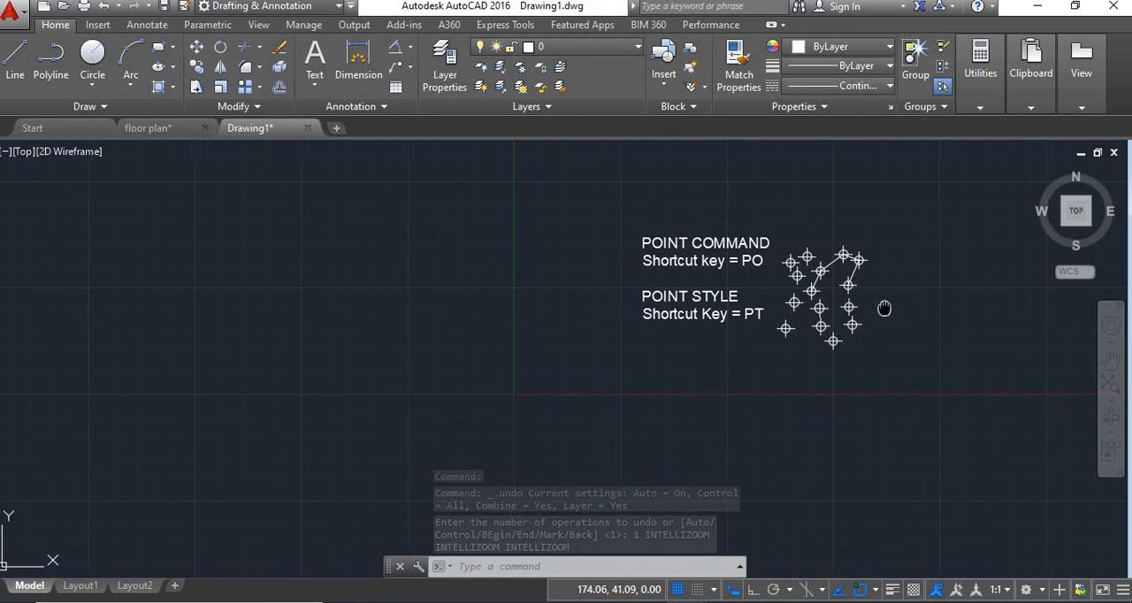
{"action": "scroll", "coordinate": [816, 322], "scroll_direction": "up", "scroll_amount": 5}
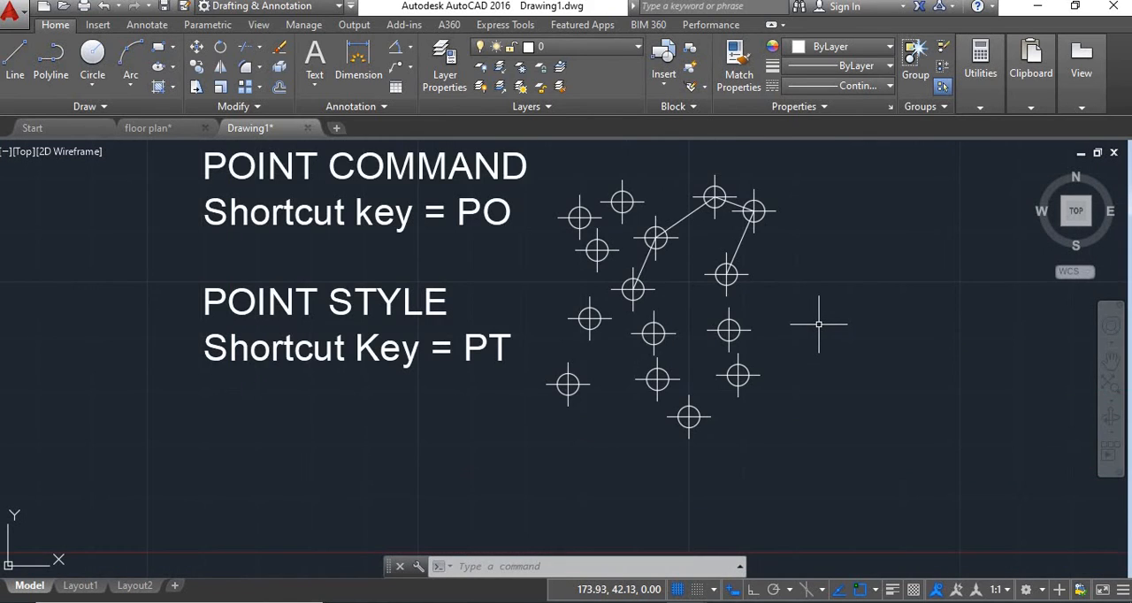
{"action": "type", "text": "P"}
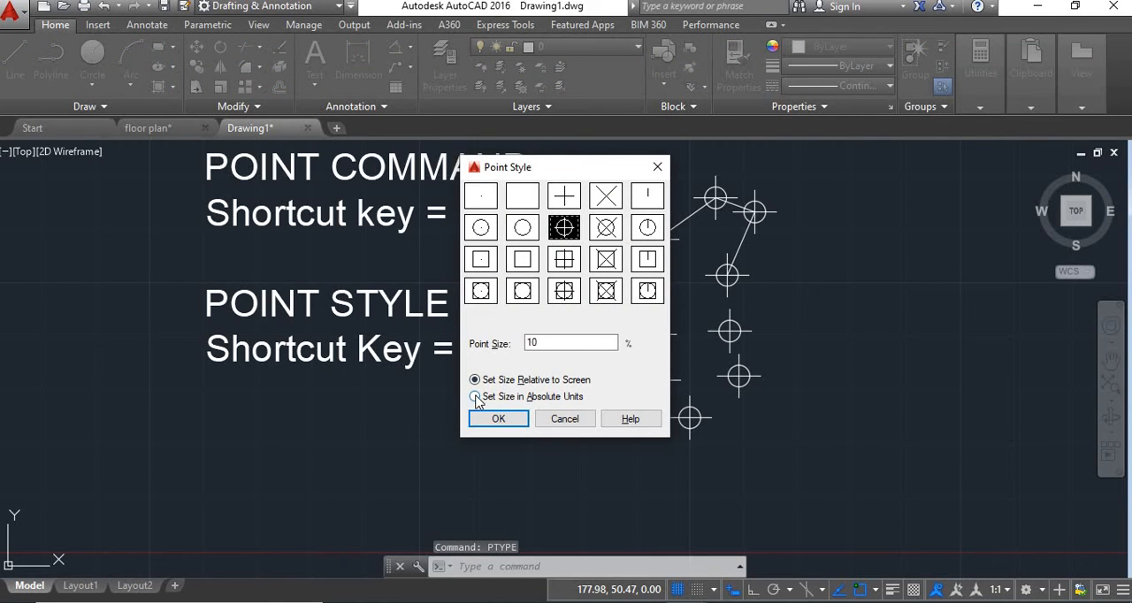
{"action": "left_click", "coordinate": [476, 397]}
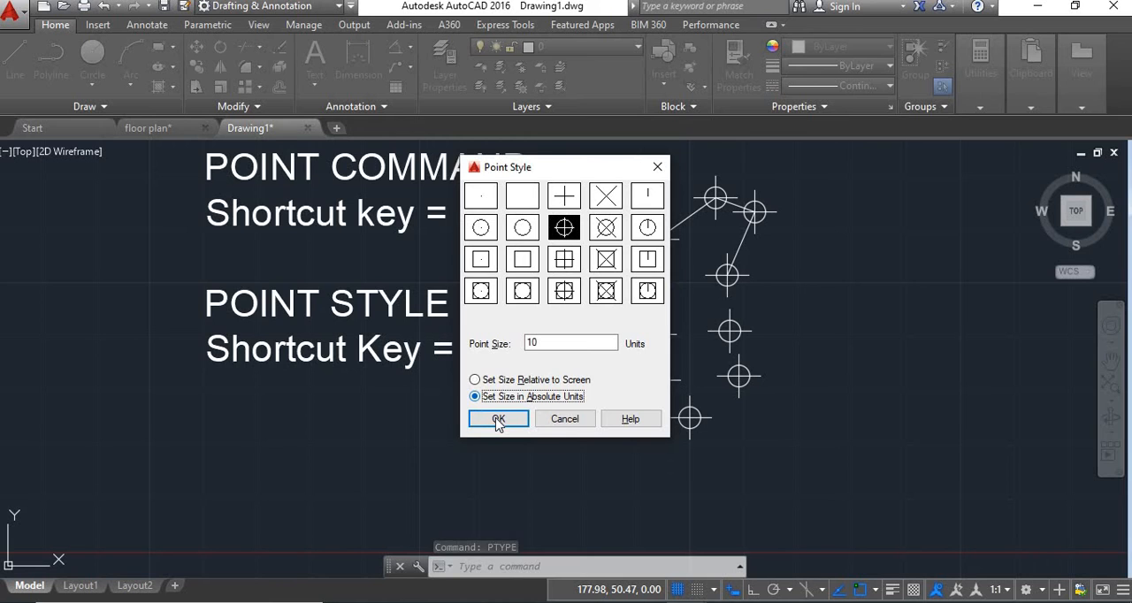
{"action": "left_click", "coordinate": [498, 419]}
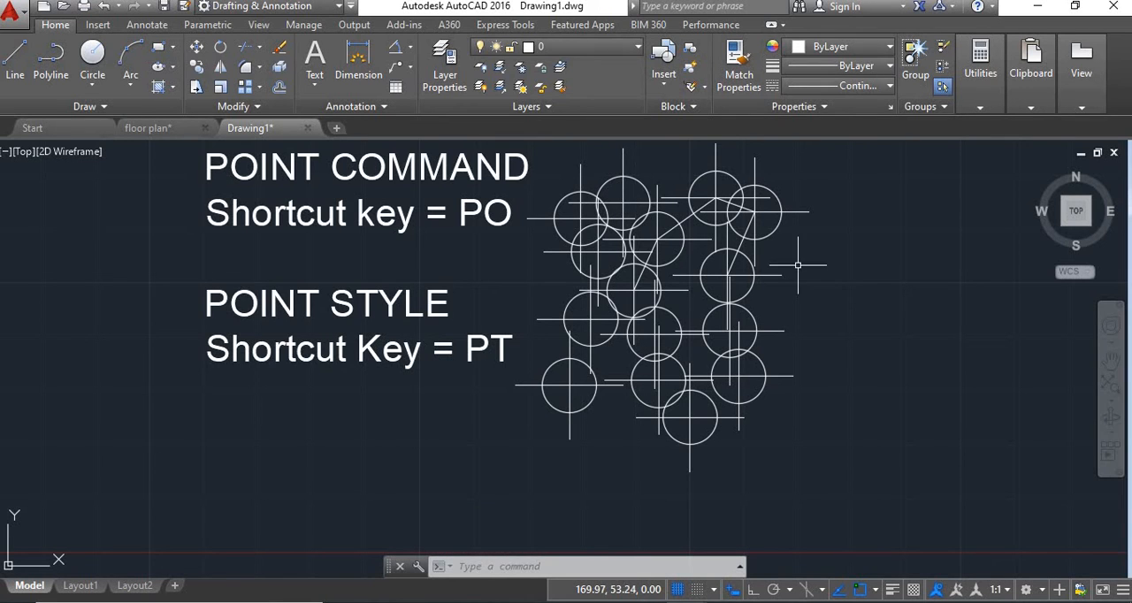
Set the point size back to relative to the screen at 10%
{"action": "scroll", "coordinate": [778, 324], "scroll_direction": "down", "scroll_amount": 4}
{"action": "scroll", "coordinate": [766, 328], "scroll_direction": "up", "scroll_amount": 4}
{"action": "scroll", "coordinate": [766, 328], "scroll_direction": "up", "scroll_amount": 2}
{"action": "scroll", "coordinate": [766, 328], "scroll_direction": "down", "scroll_amount": 2}
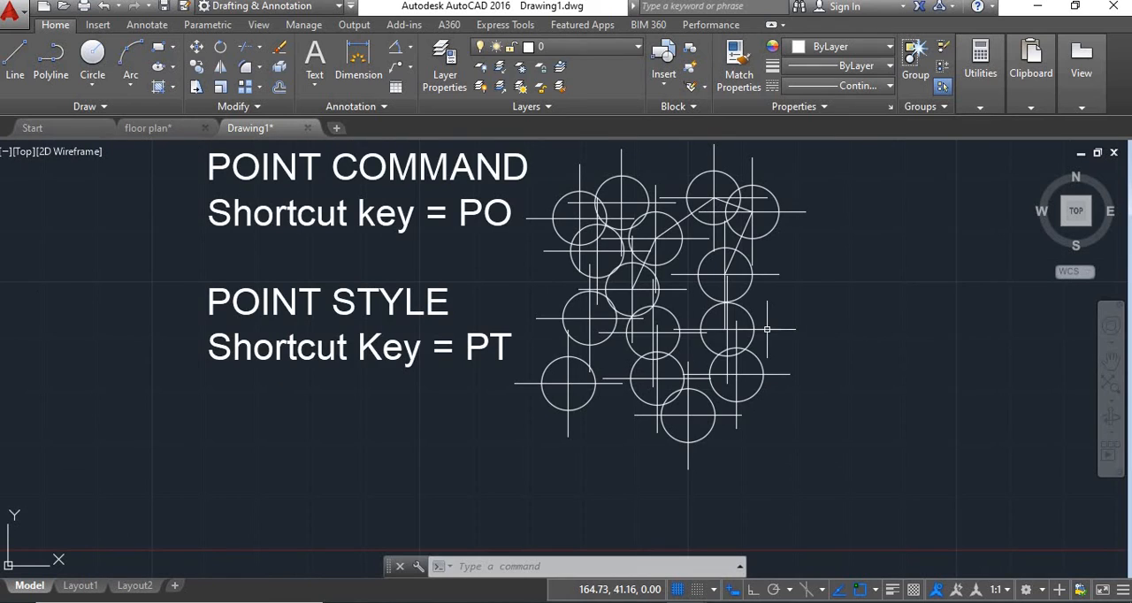
{"action": "middle_click_drag", "start_coordinate": [805, 264], "coordinate": [804, 276]}
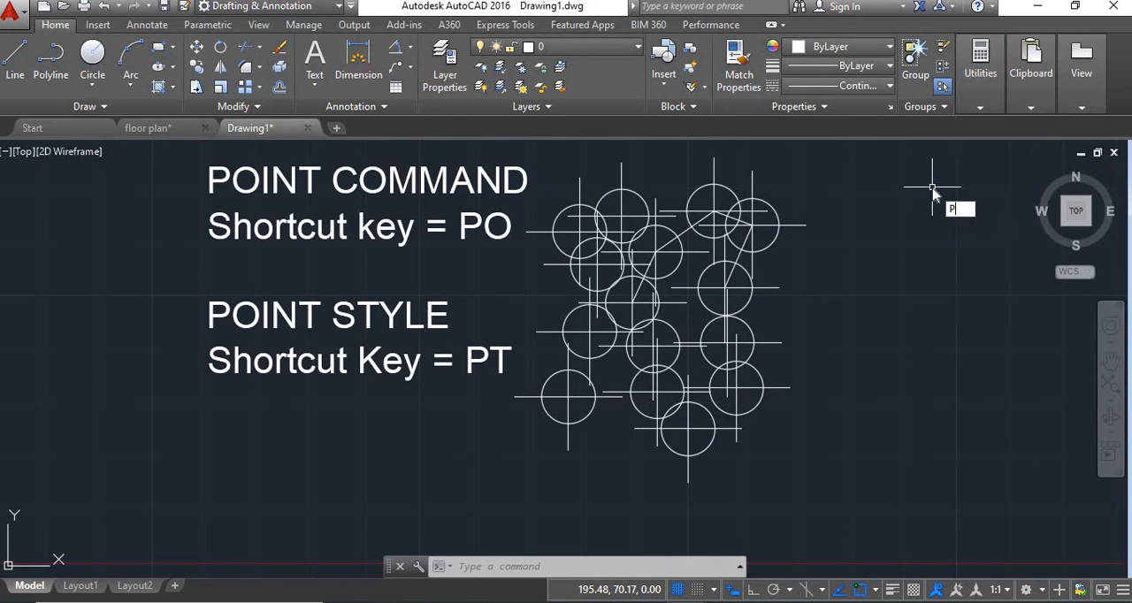
{"action": "type", "text": "T"}
{"action": "key", "text": "Return"}
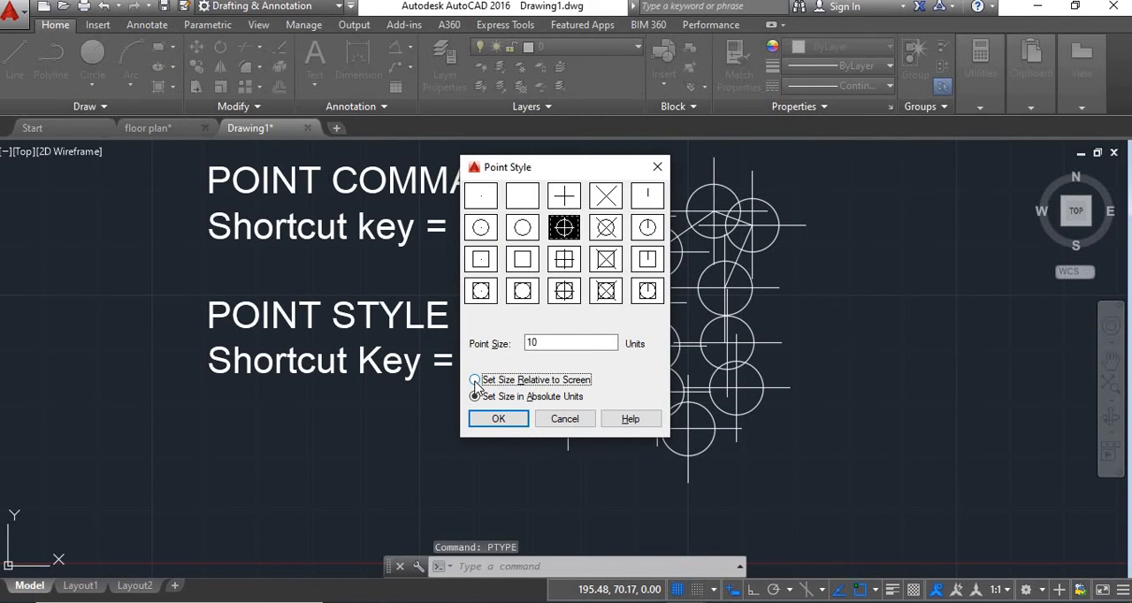
{"action": "left_click", "coordinate": [498, 419]}
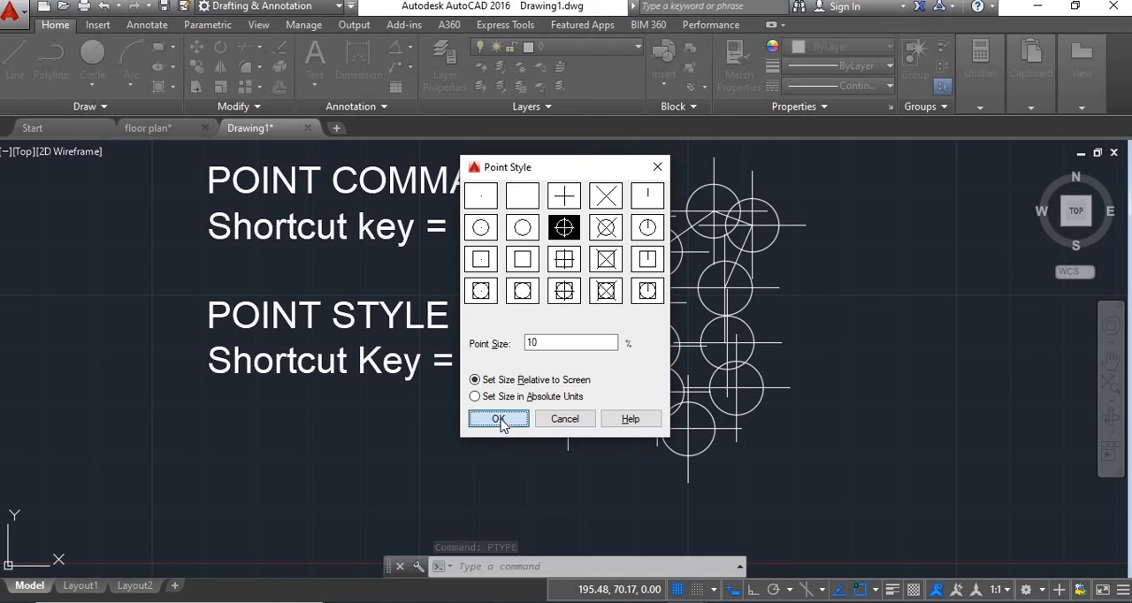
{"action": "scroll", "coordinate": [726, 289], "scroll_direction": "down", "scroll_amount": 1}
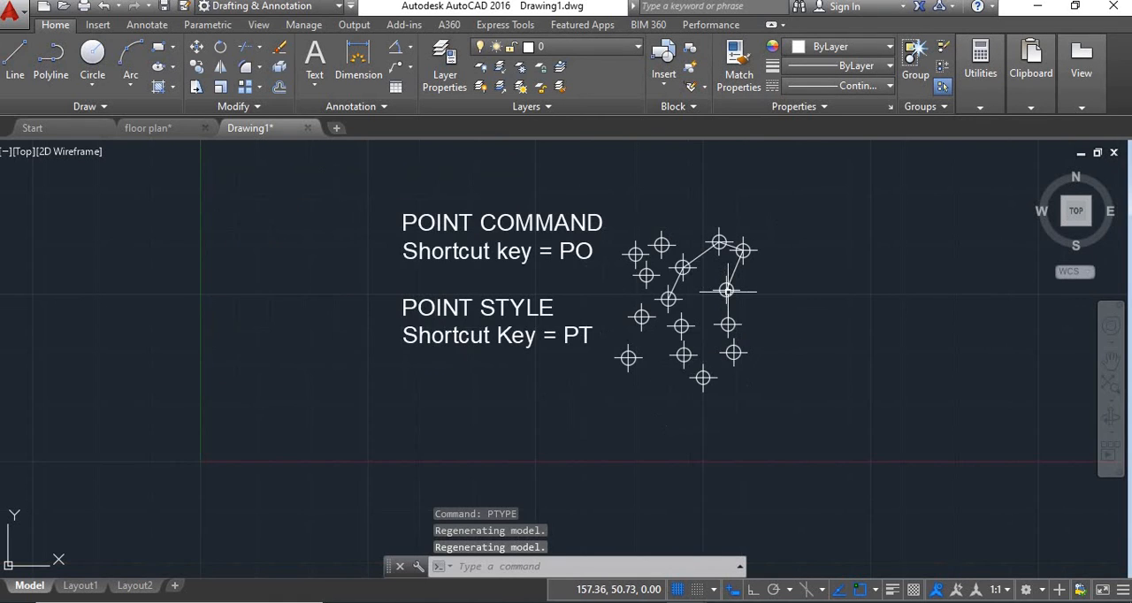
Place a point at the exact coordinates X 5, Y 10 using the Point command
{"action": "scroll", "coordinate": [728, 284], "scroll_direction": "up", "scroll_amount": 1}
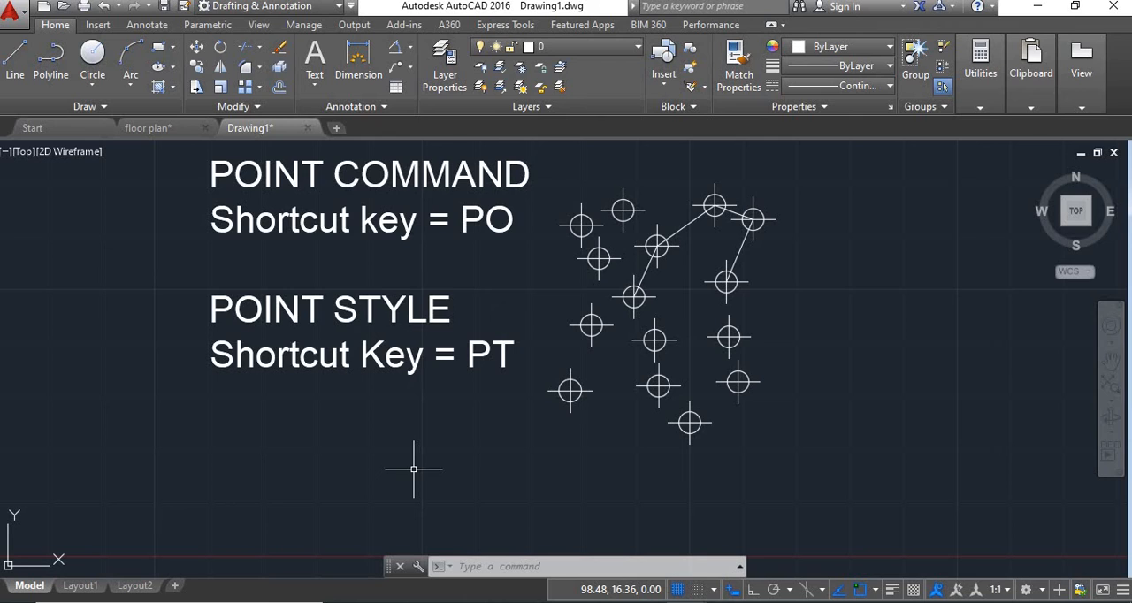
{"action": "key", "text": "Return"}
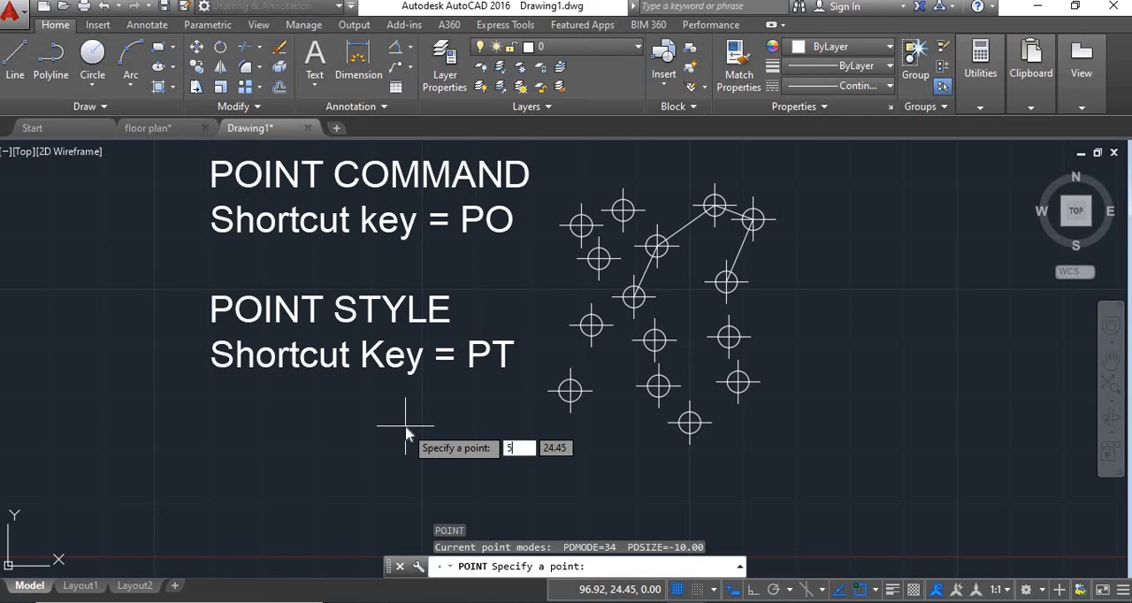
{"action": "type", "text": "5"}
{"action": "key", "text": "Tab"}
{"action": "type", "text": "10"}
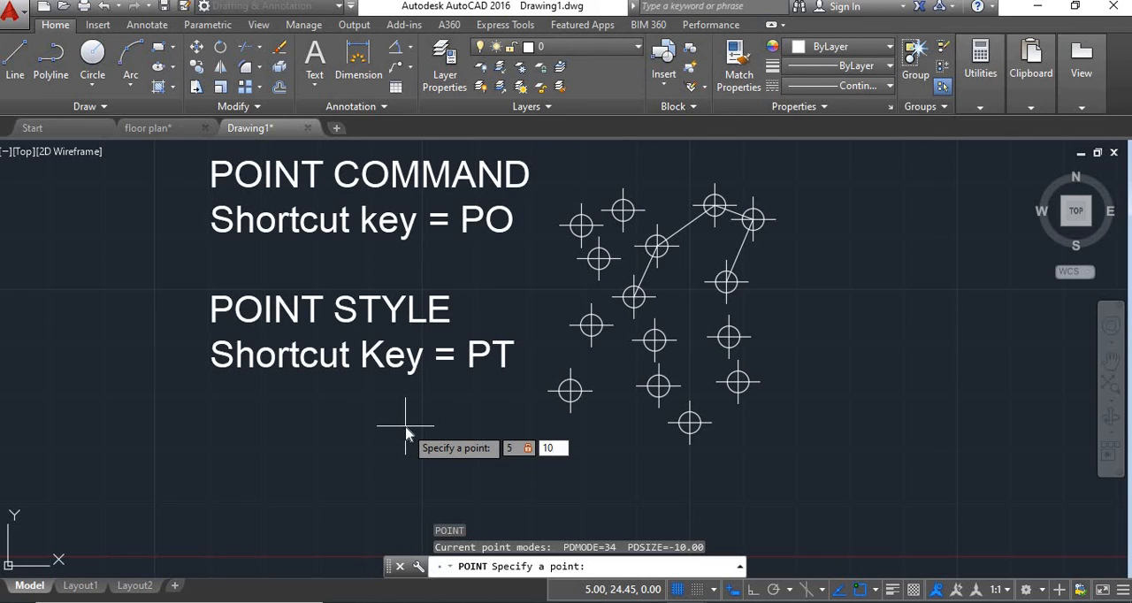
{"action": "key", "text": "Return"}
{"action": "middle_click_drag", "start_coordinate": [401, 425], "coordinate": [659, 387]}
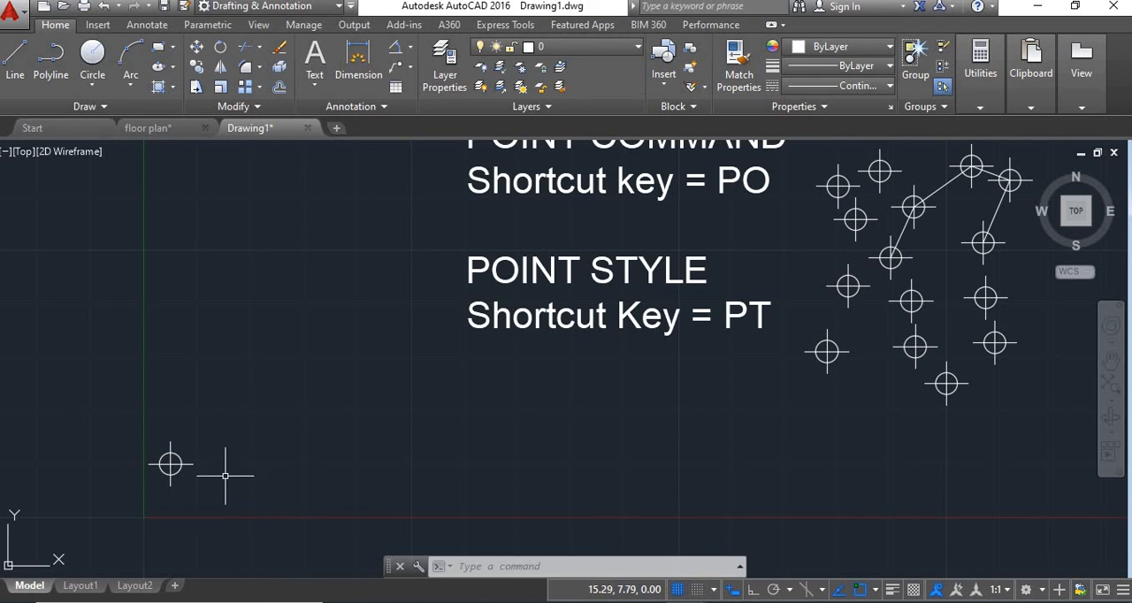
Place another point with the Point command at X 10, about 20 units above the X axis
{"action": "type", "text": "po"}
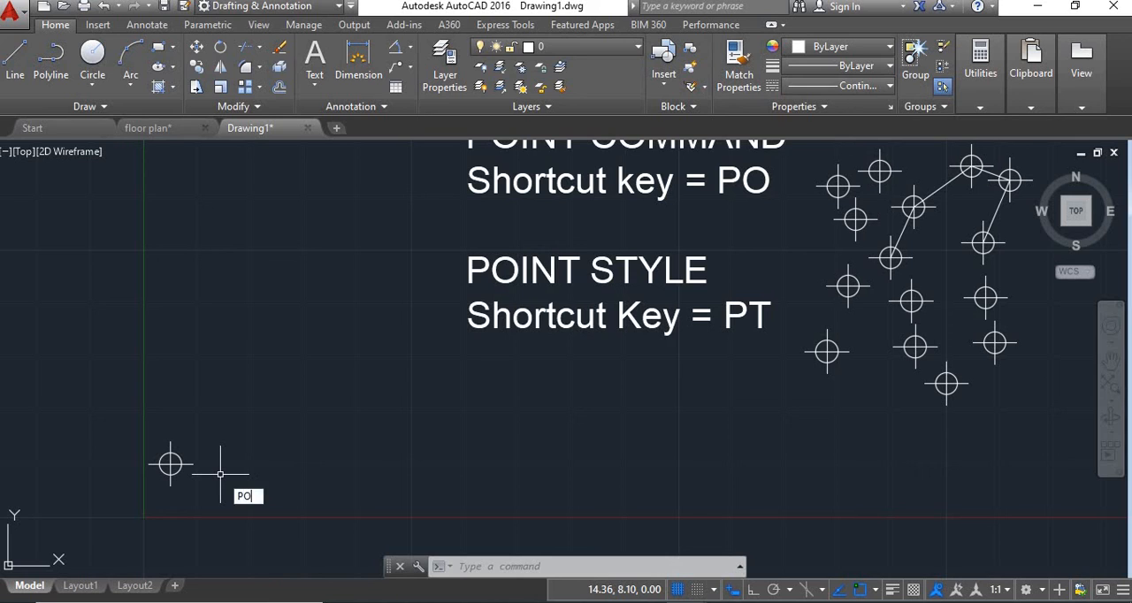
{"action": "key", "text": "Return"}
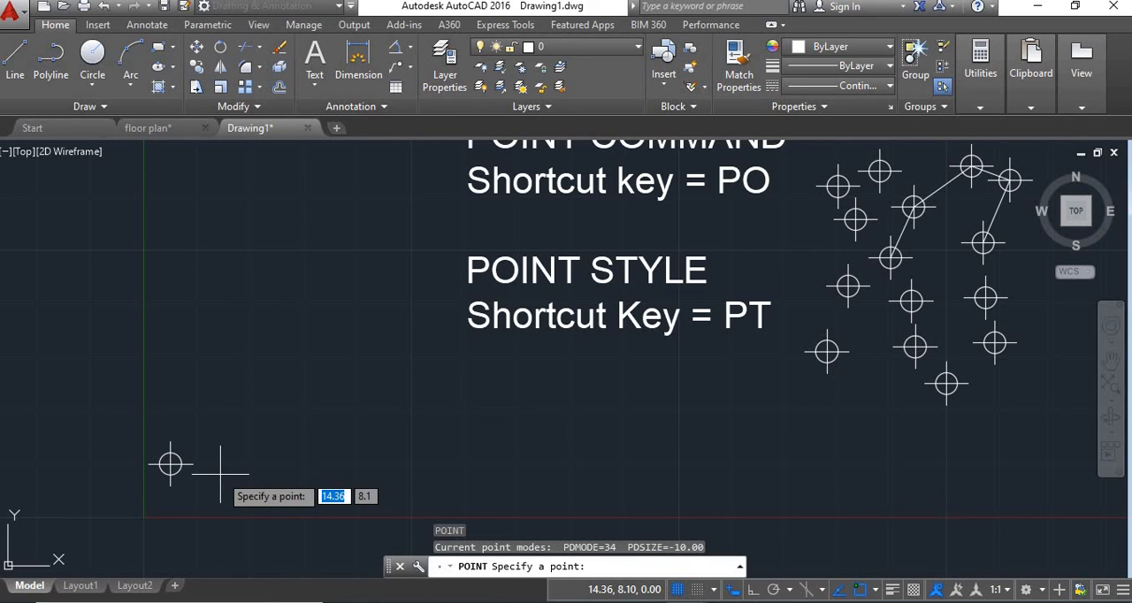
{"action": "key", "text": "Tab"}
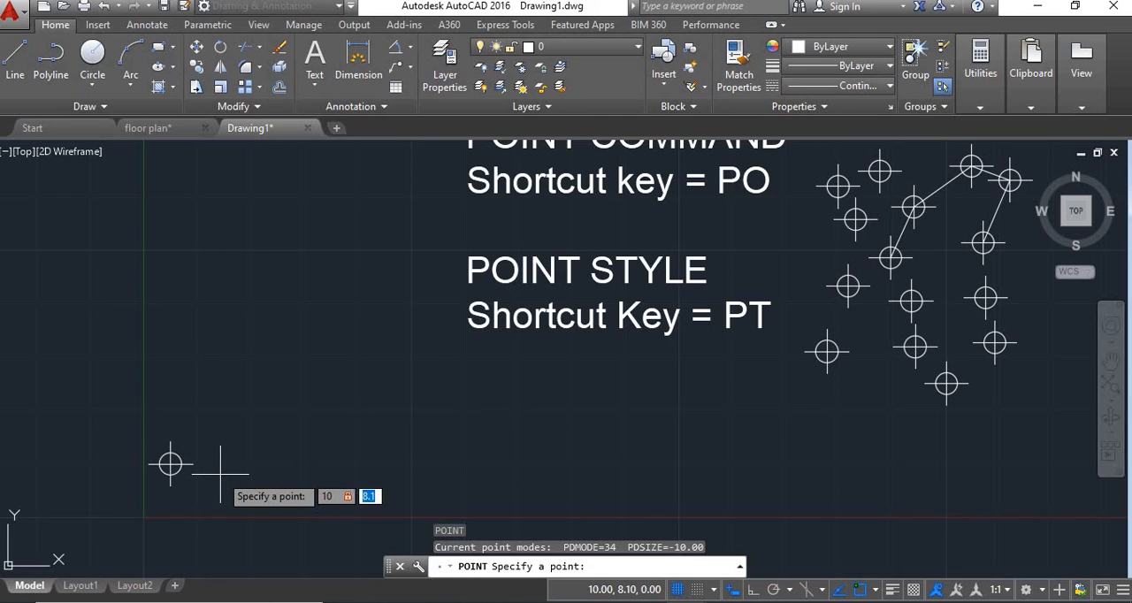
{"action": "key", "text": "Return"}
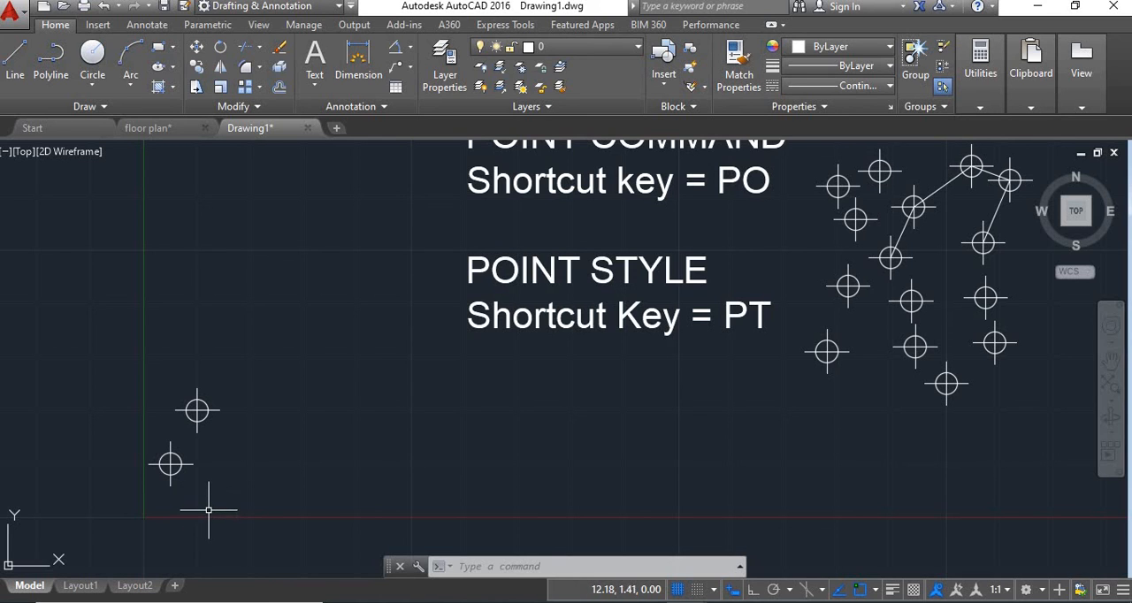
{"action": "middle_click_drag", "start_coordinate": [841, 405], "coordinate": [775, 440]}
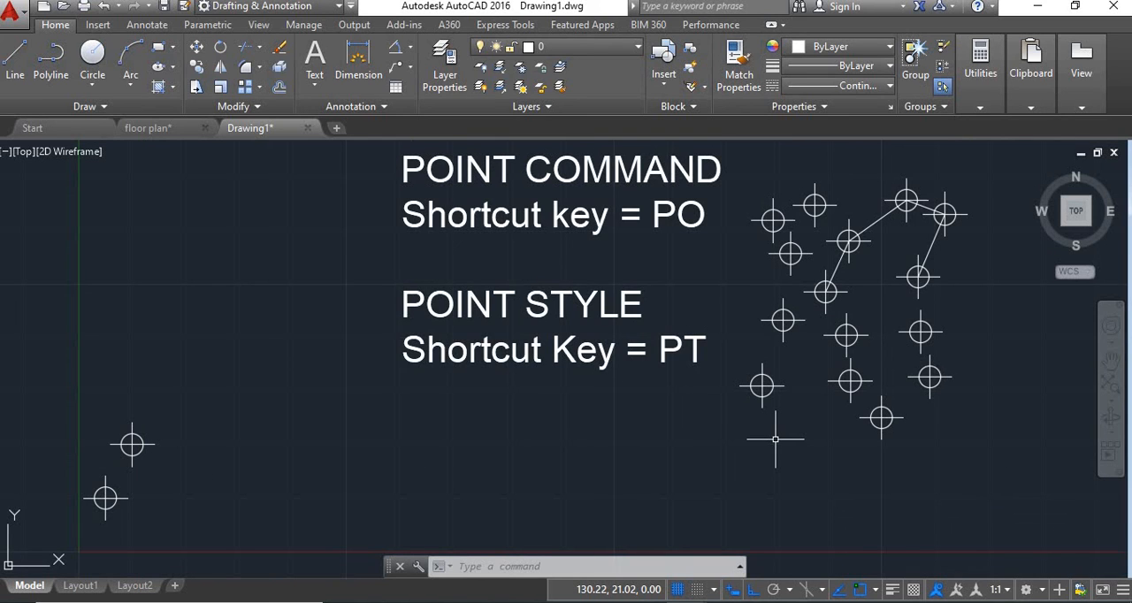